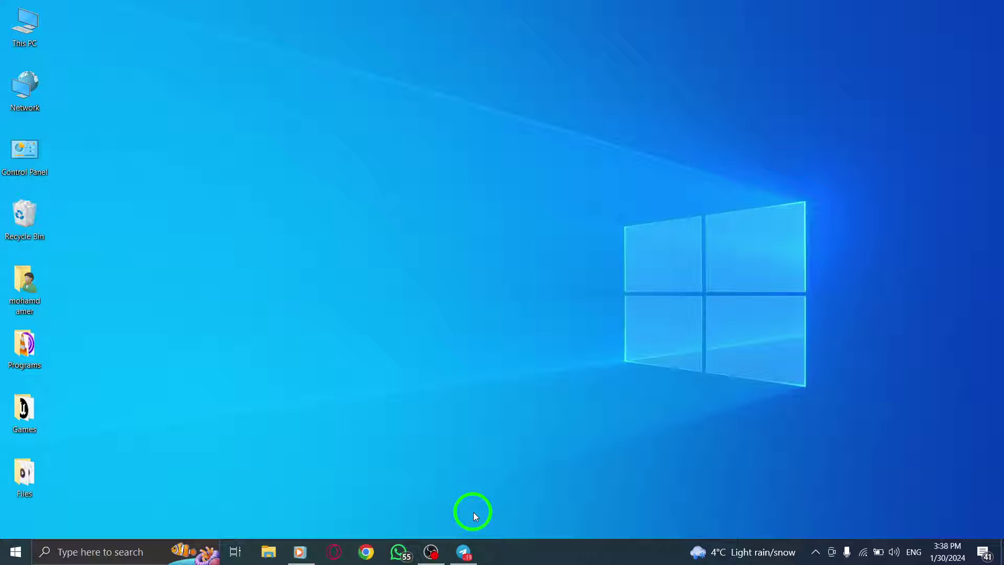
# Launch Telegram from the taskbar and open the My New Number chat.
pyautogui.click(465, 551)
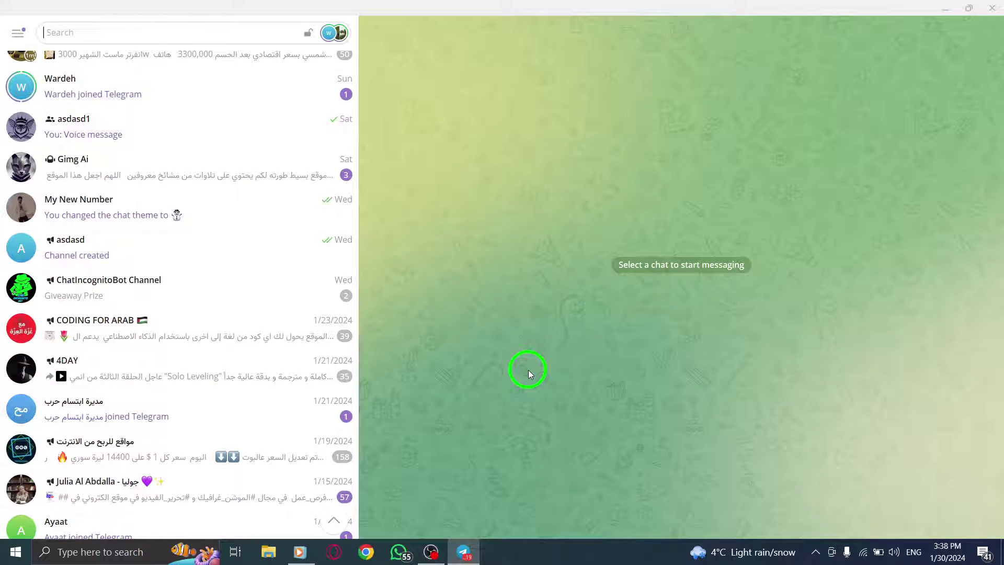
pyautogui.click(110, 206)
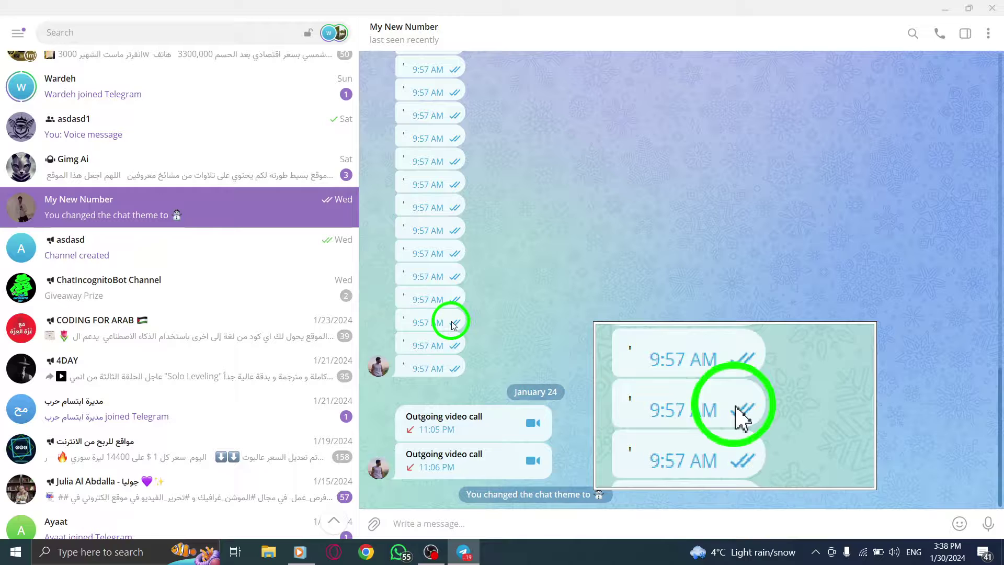
# Start multi-select from a message's context menu and select the first five messages.
pyautogui.rightClick(424, 346)
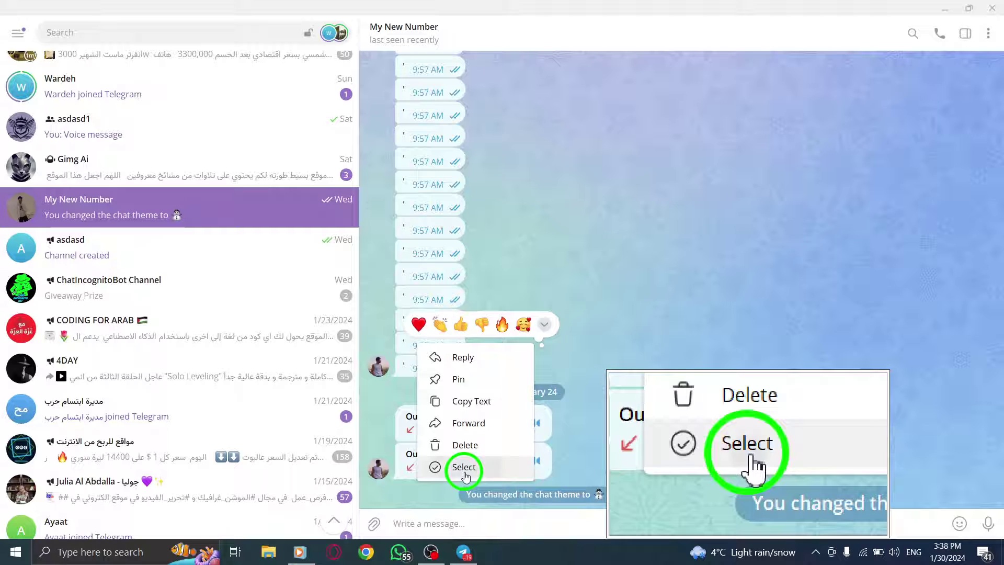
pyautogui.click(448, 469)
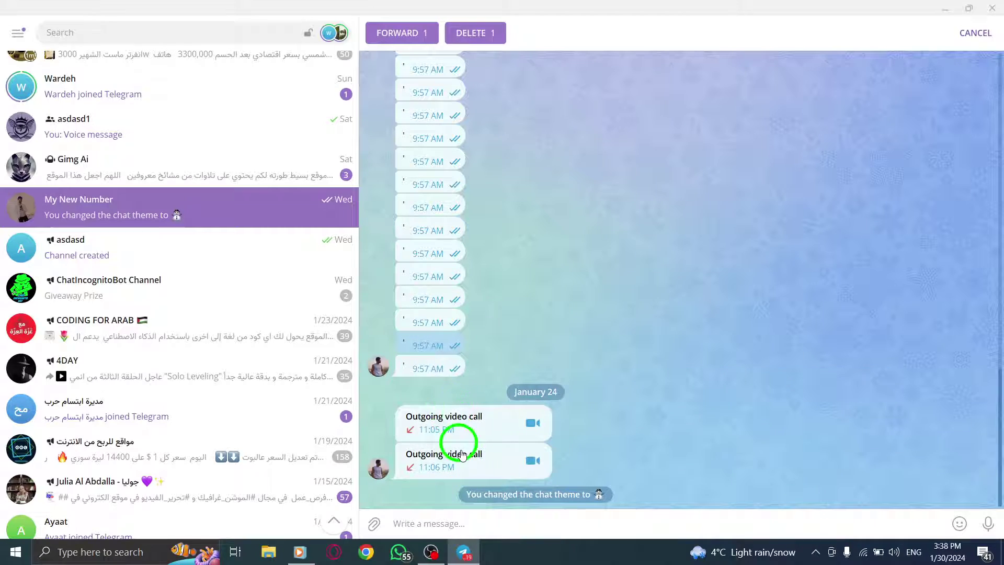
pyautogui.click(426, 323)
pyautogui.click(427, 299)
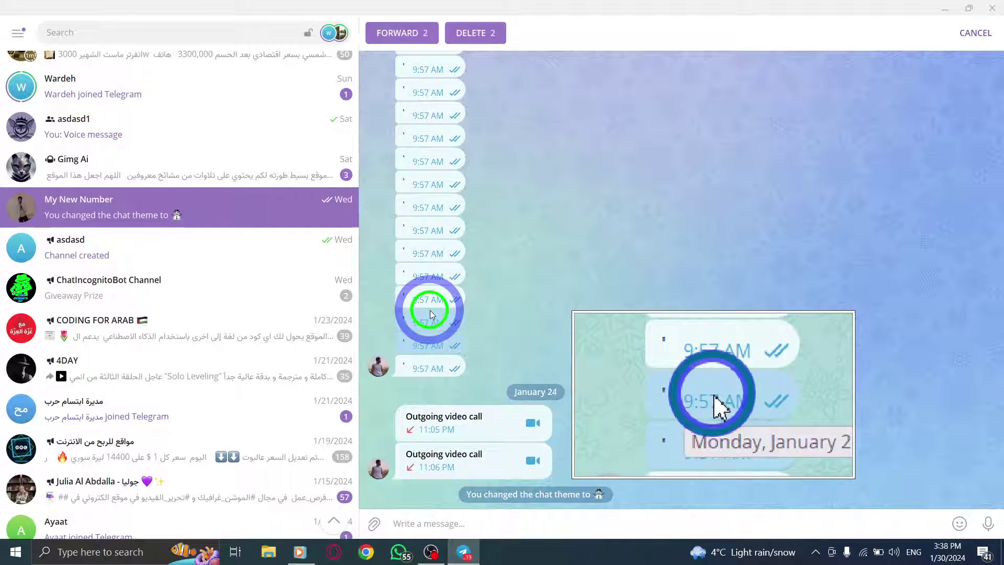
pyautogui.click(430, 271)
pyautogui.click(434, 248)
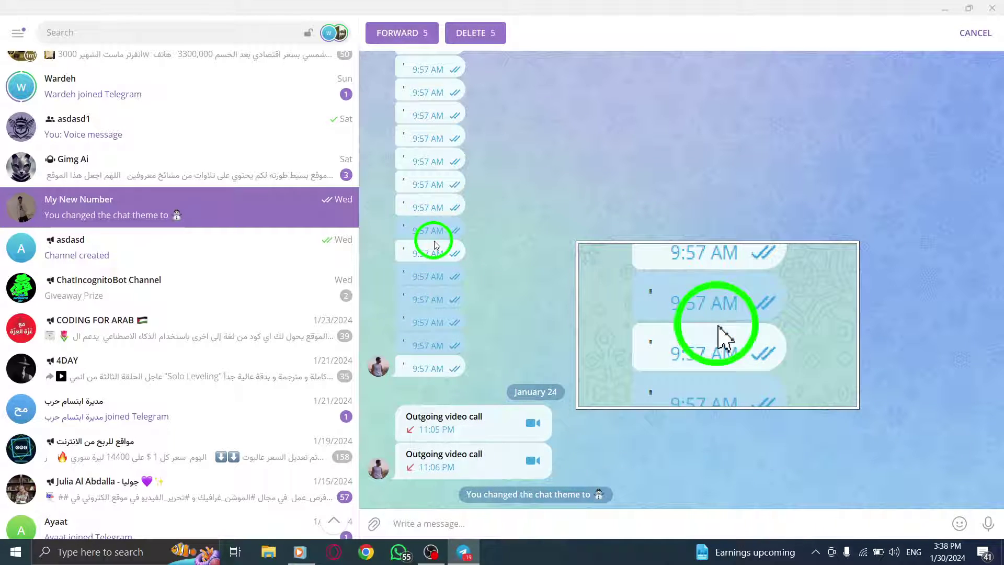
# Add seven earlier messages so twelve messages are selected.
pyautogui.click(437, 230)
pyautogui.click(434, 207)
pyautogui.click(431, 184)
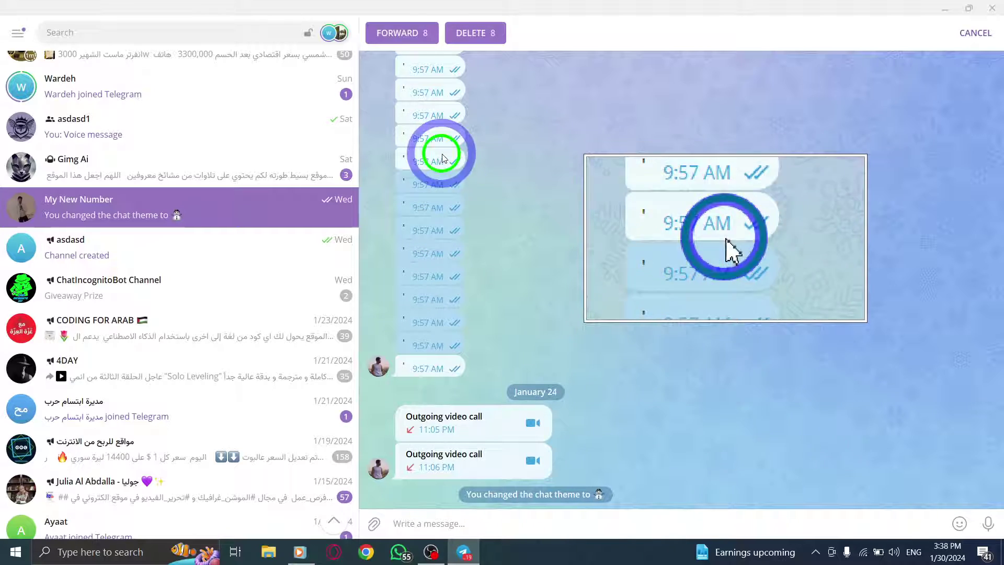
pyautogui.click(435, 162)
pyautogui.click(441, 141)
pyautogui.scroll(3, 441, 141)
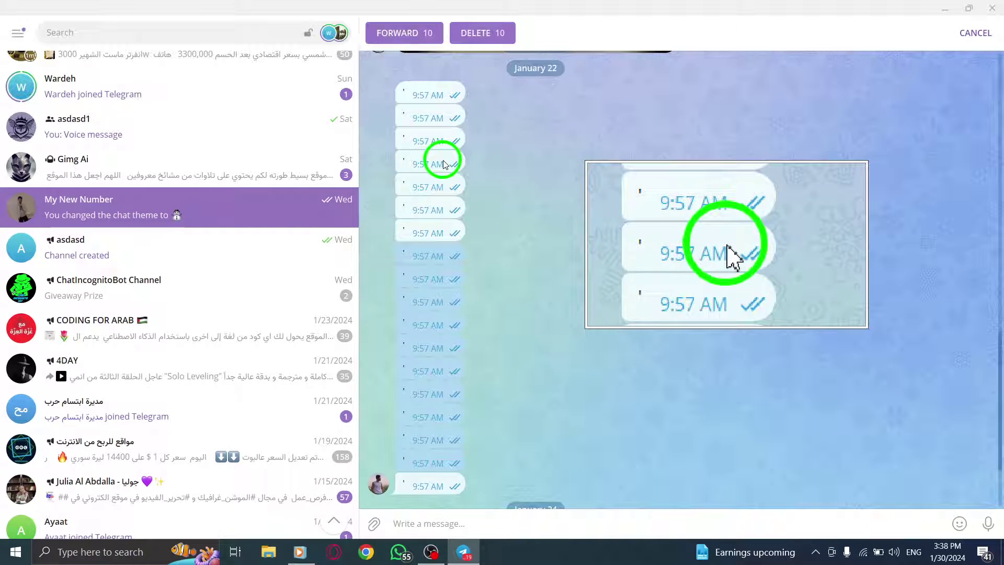
pyautogui.click(439, 165)
pyautogui.click(443, 212)
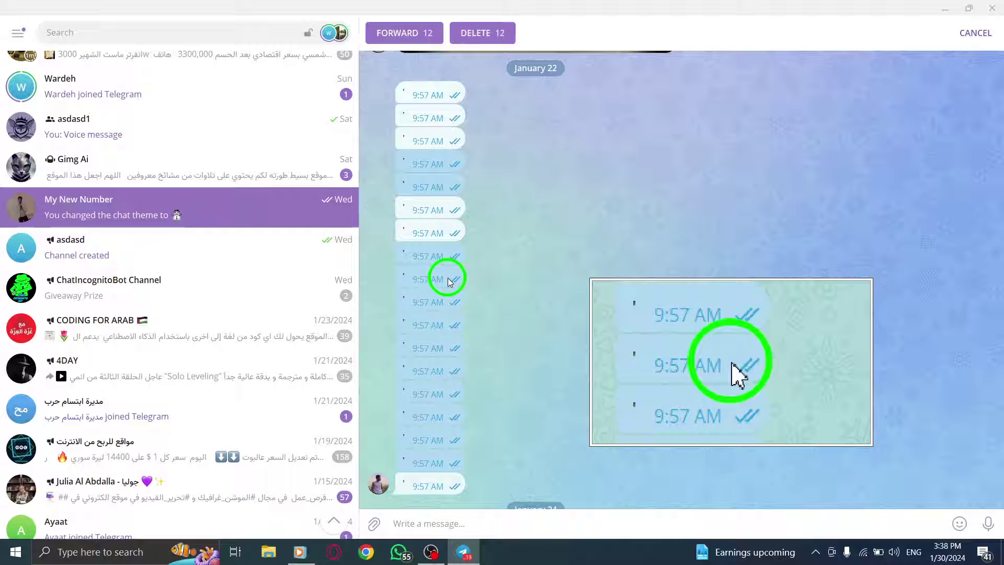
pyautogui.scroll(-5, 447, 275)
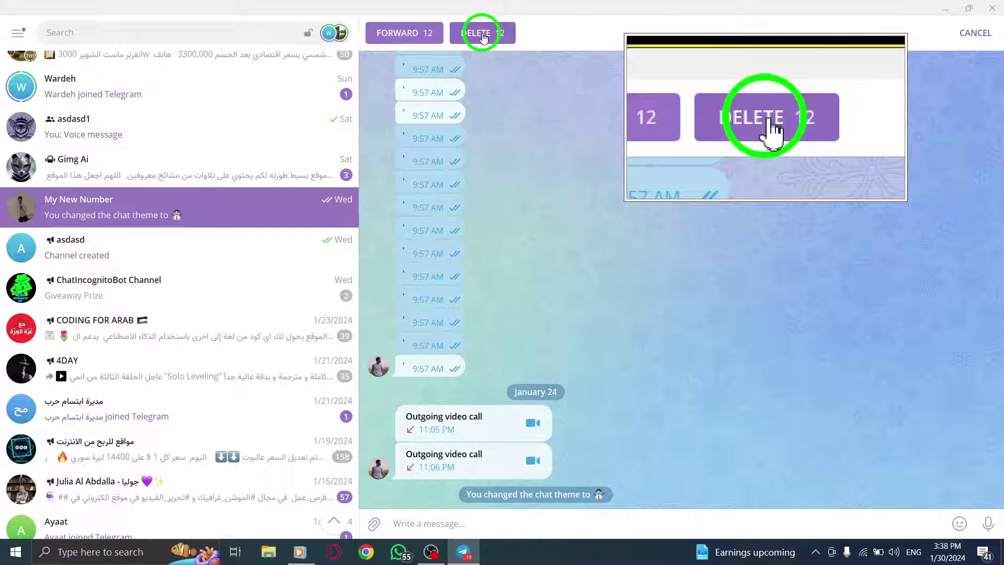
pyautogui.click(483, 36)
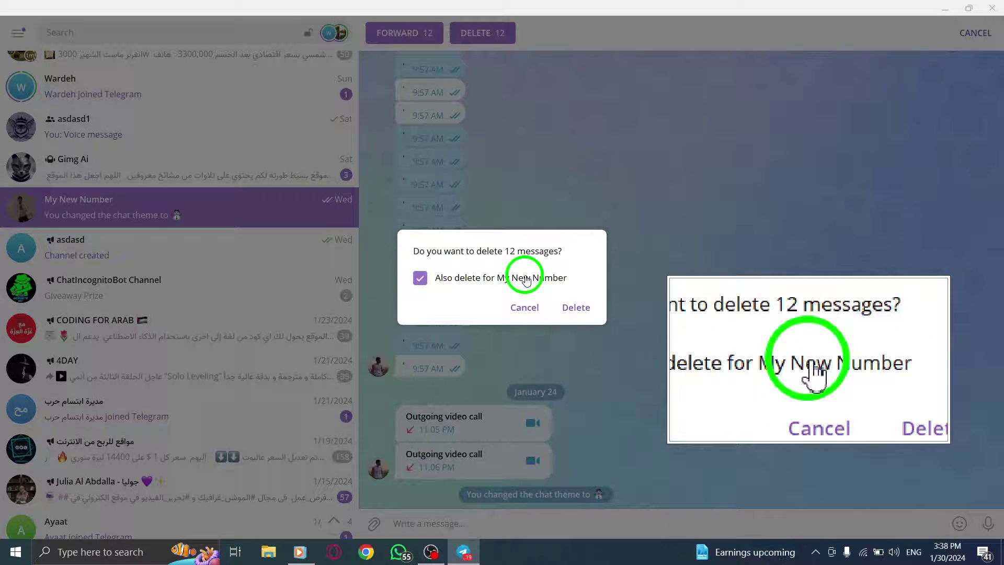
pyautogui.click(421, 279)
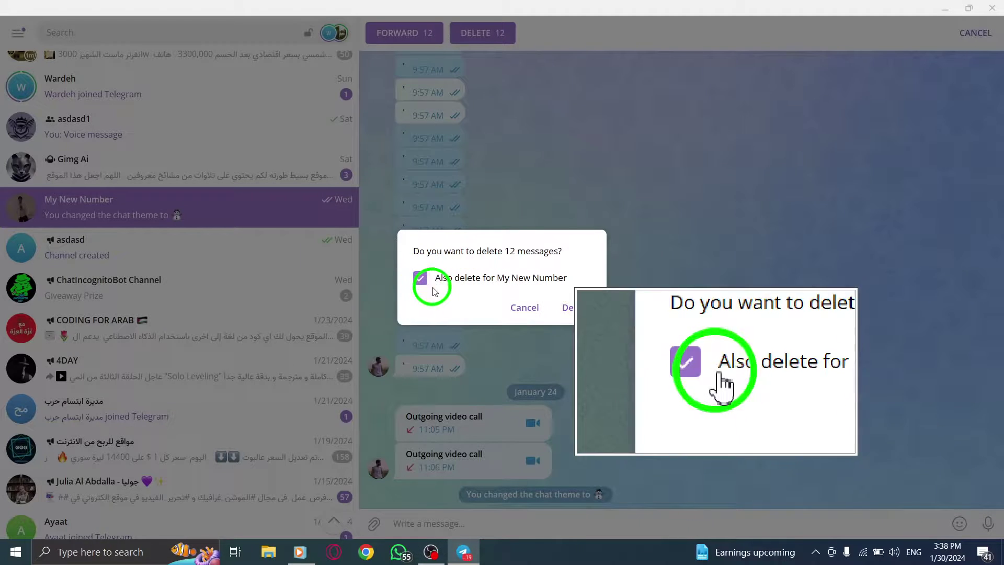
pyautogui.click(421, 279)
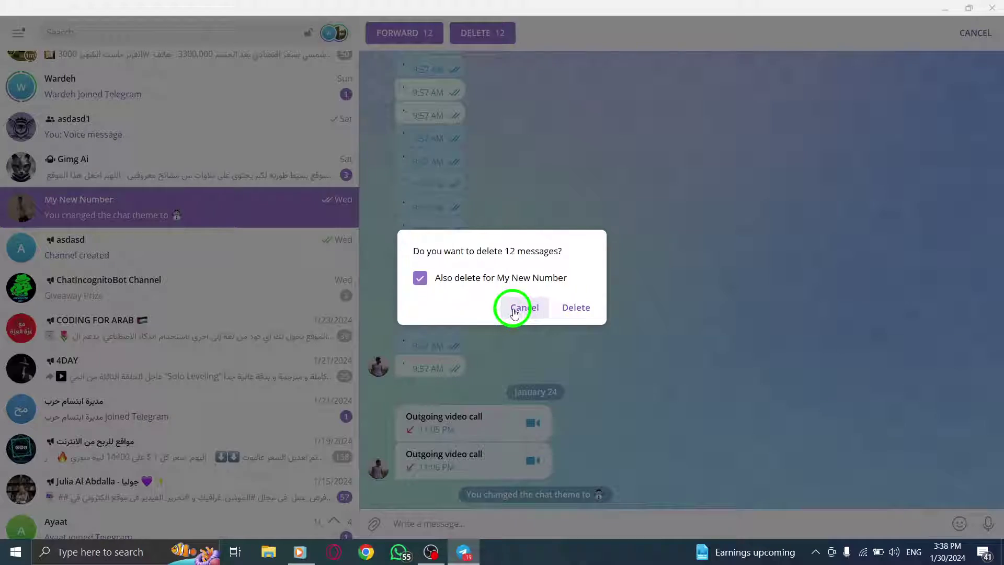
pyautogui.click(526, 312)
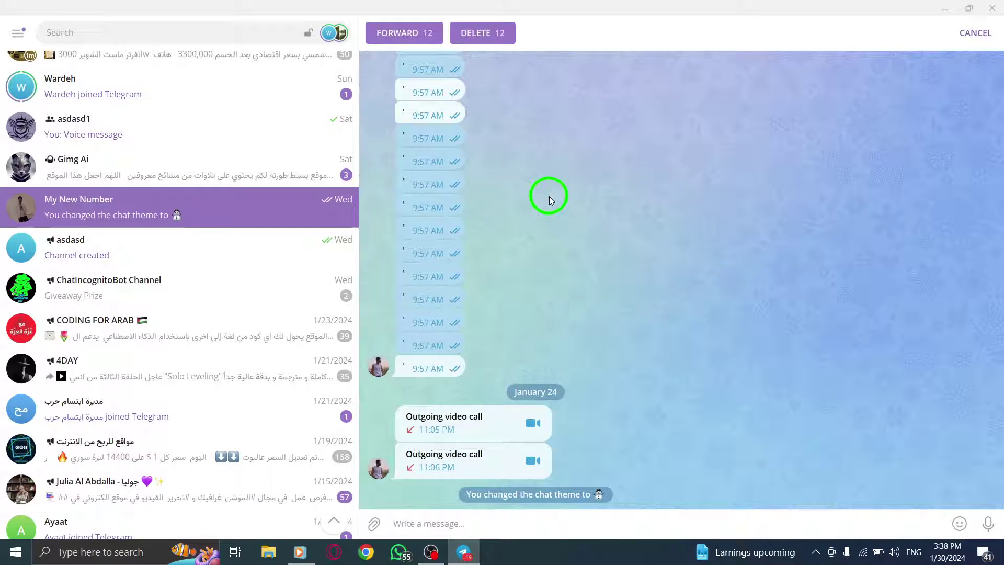
# Drop the selection with Esc, minimize Telegram, and refresh the desktop.
pyautogui.press('Escape')
pyautogui.press('Escape')
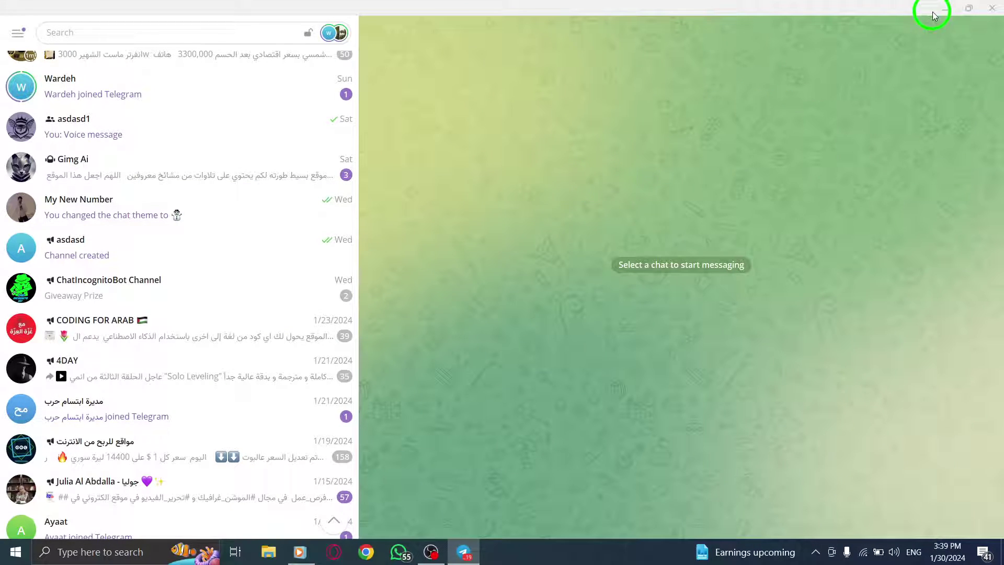
pyautogui.click(933, 15)
pyautogui.rightClick(409, 264)
pyautogui.click(428, 292)
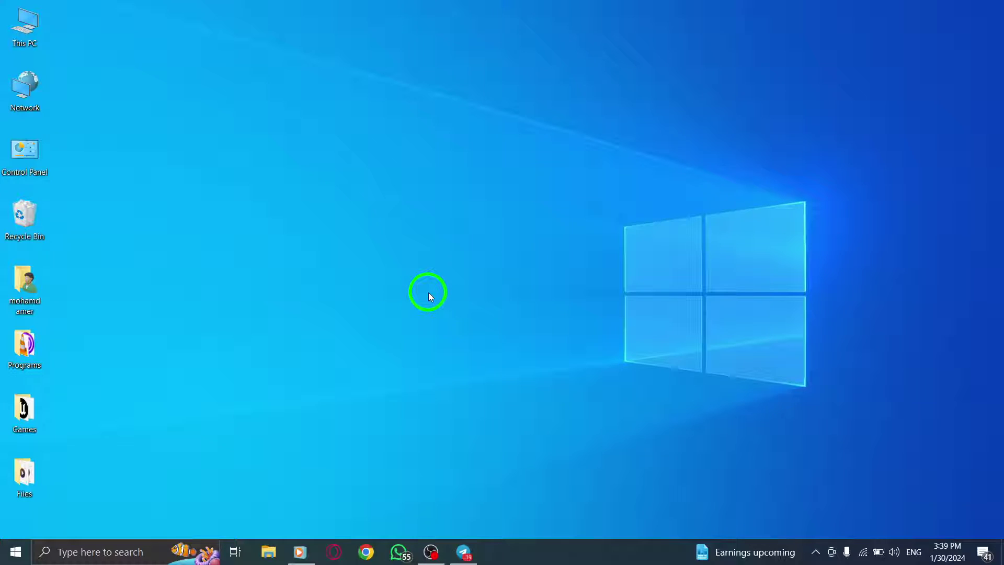